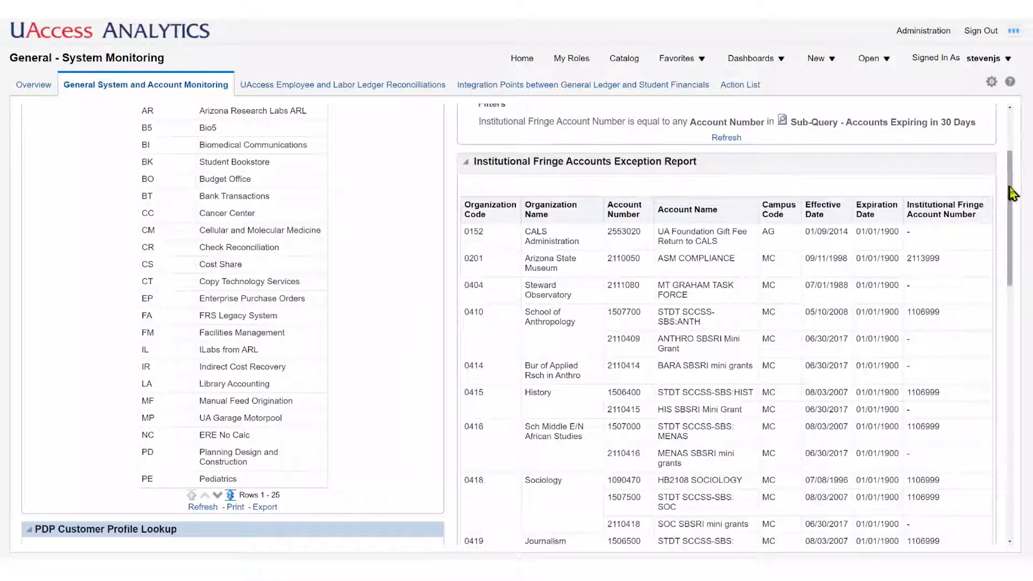
- Examine how the rows in the Institutional Fringe Accounts Exception Report are ordered by organization code and account number
{"action": "left_click_drag", "start_coordinate": [1016, 194], "coordinate": [1009, 208]}
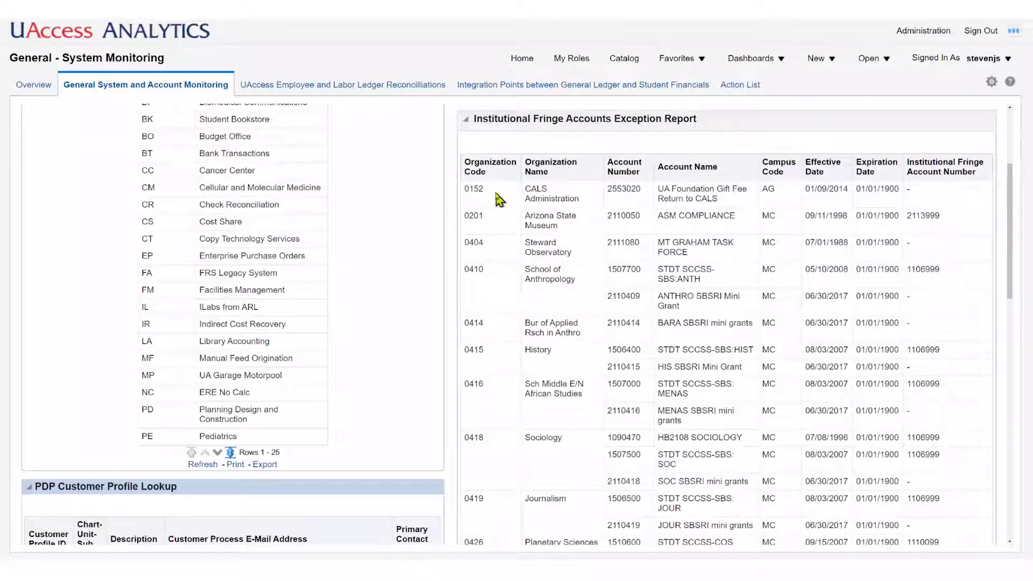
{"action": "scroll", "coordinate": [499, 311], "scroll_direction": "down", "scroll_amount": 1}
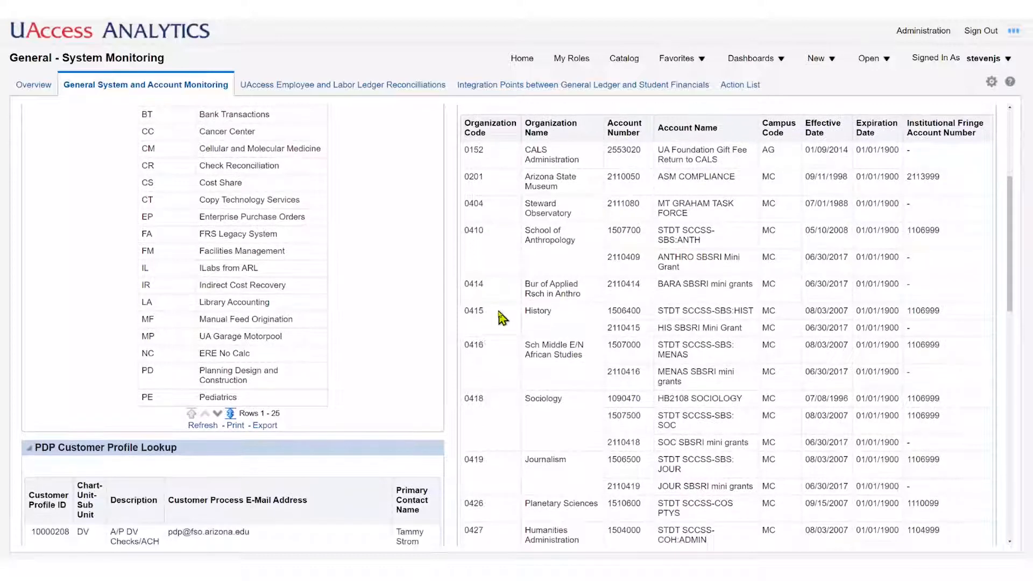
{"action": "scroll", "coordinate": [499, 312], "scroll_direction": "up", "scroll_amount": 1}
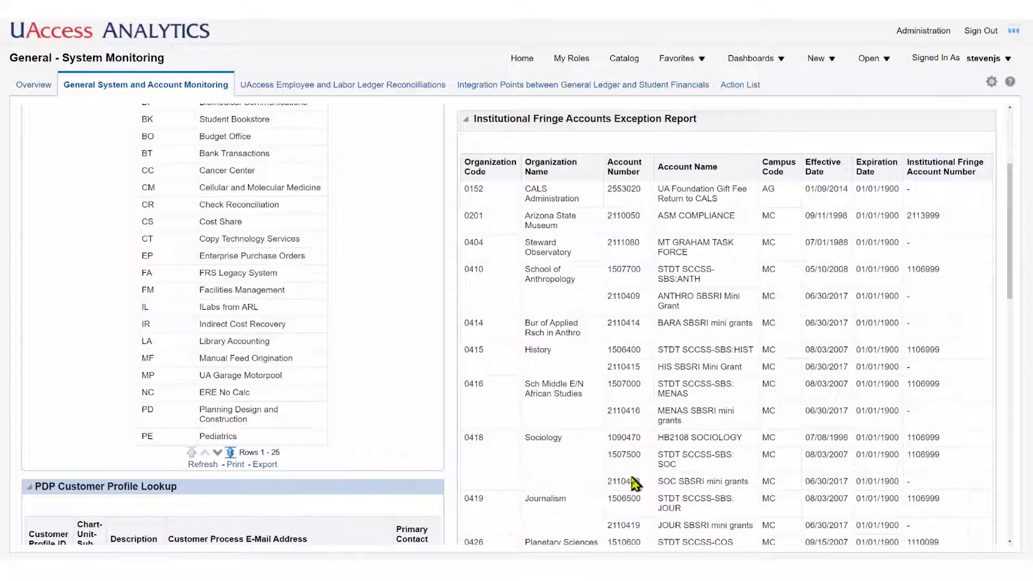
{"action": "scroll", "coordinate": [631, 475], "scroll_direction": "down", "scroll_amount": 5}
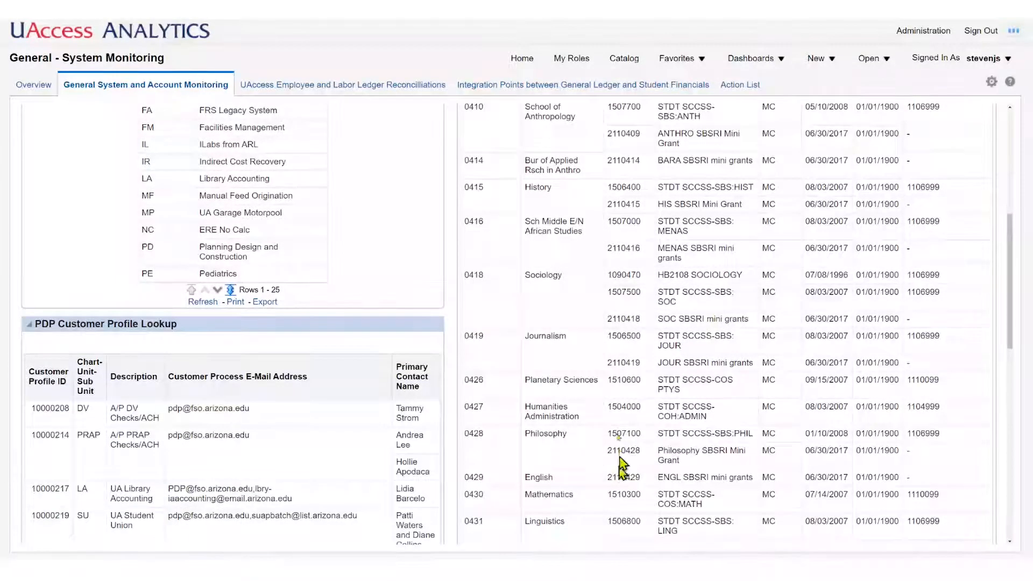
{"action": "scroll", "coordinate": [619, 431], "scroll_direction": "up", "scroll_amount": 4}
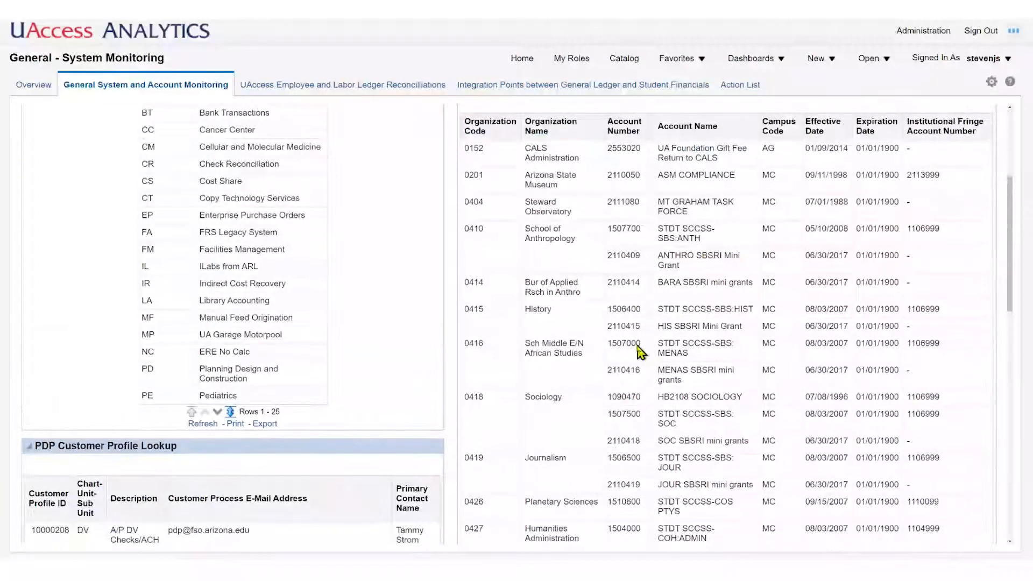
{"action": "scroll", "coordinate": [640, 353], "scroll_direction": "up", "scroll_amount": 1}
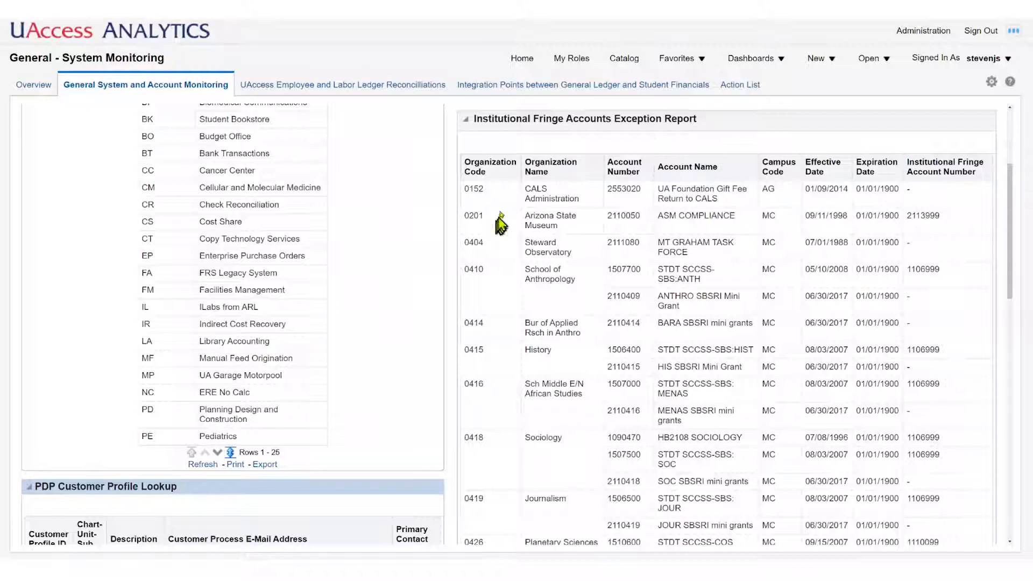
- Sort the Institutional Fringe Accounts Exception Report by Account Number and then by Account Name in ascending order
{"action": "left_click", "coordinate": [638, 169]}
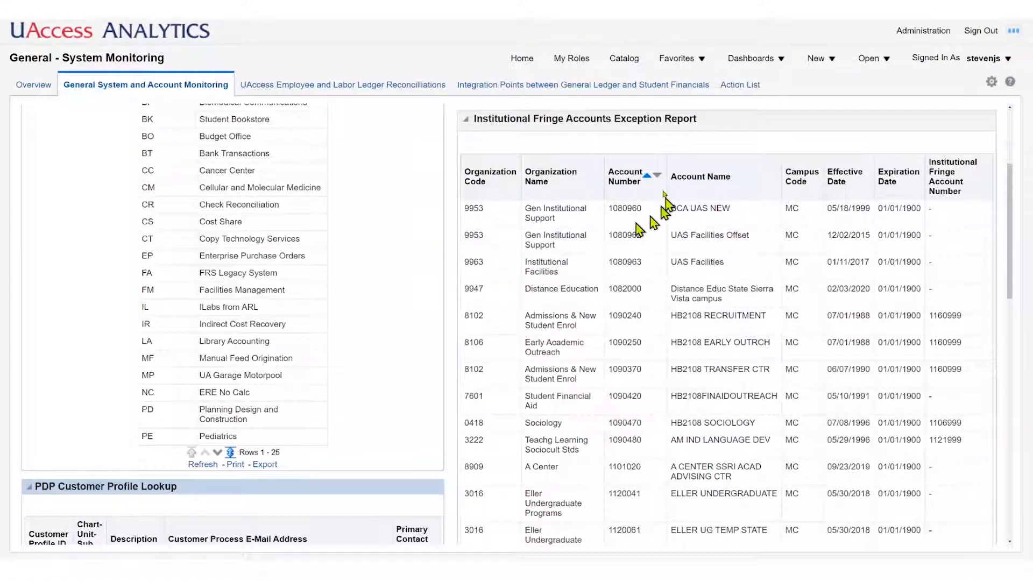
{"action": "left_click", "coordinate": [657, 175]}
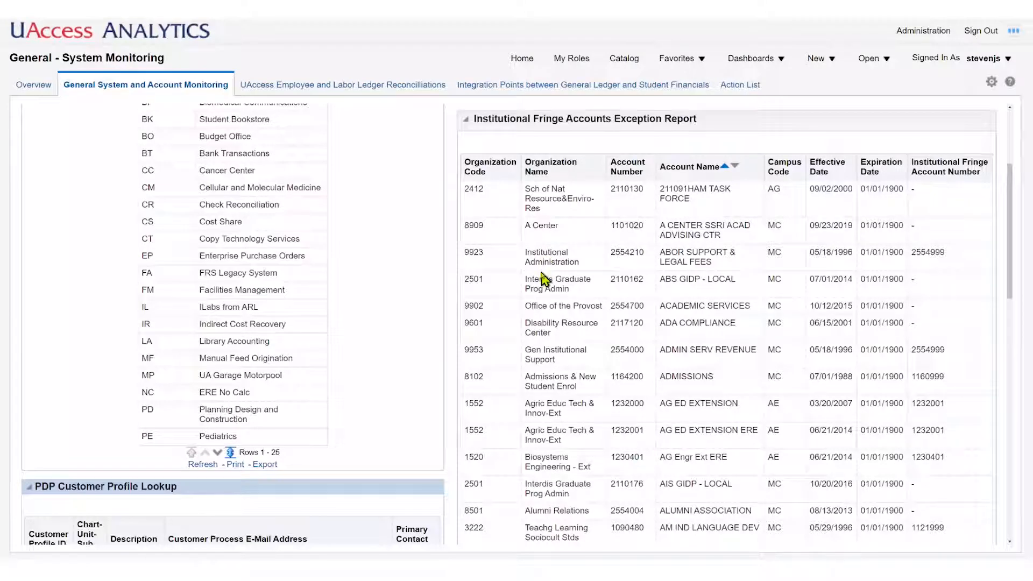
- Sort the exception report ascending by Organization Code and add a secondary ascending sort on Account Name
{"action": "left_click", "coordinate": [505, 174]}
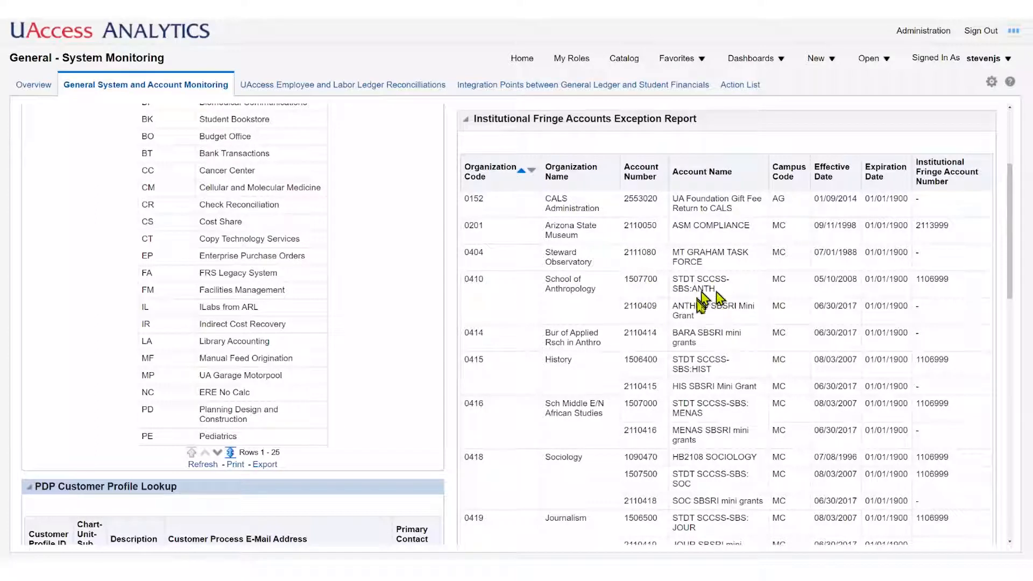
{"action": "right_click", "coordinate": [733, 170]}
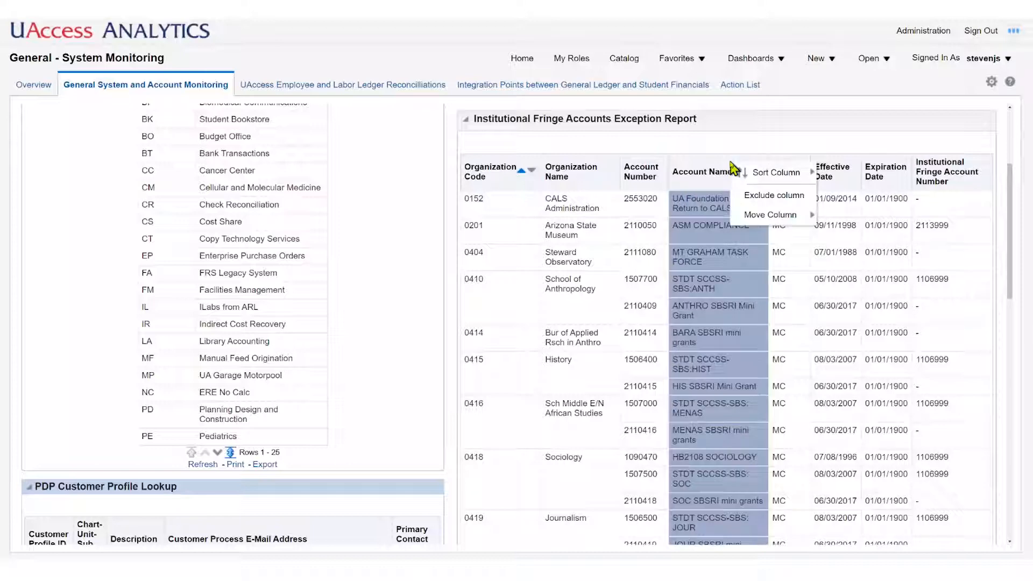
{"action": "mouse_move", "coordinate": [767, 177]}
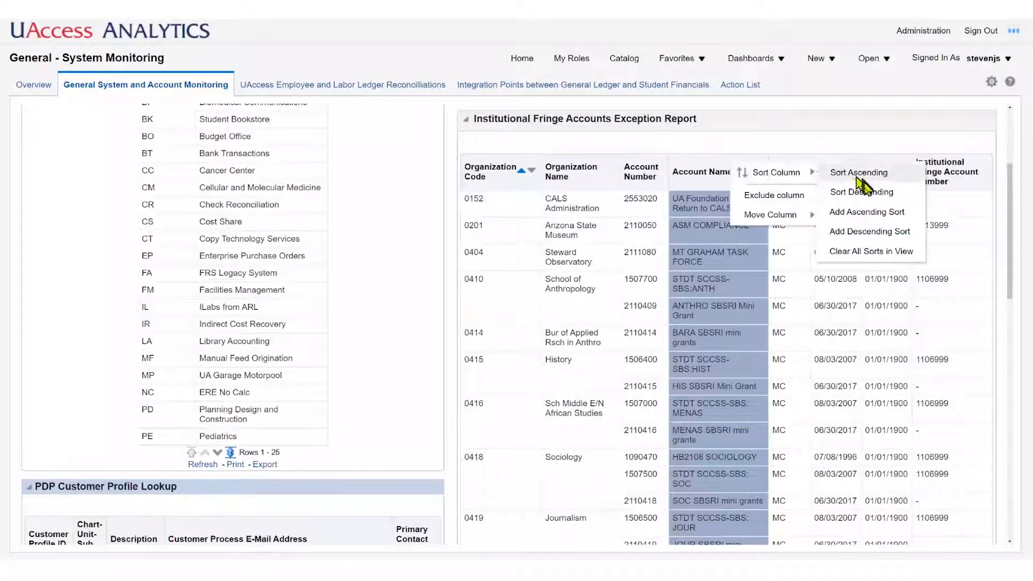
{"action": "left_click", "coordinate": [865, 212]}
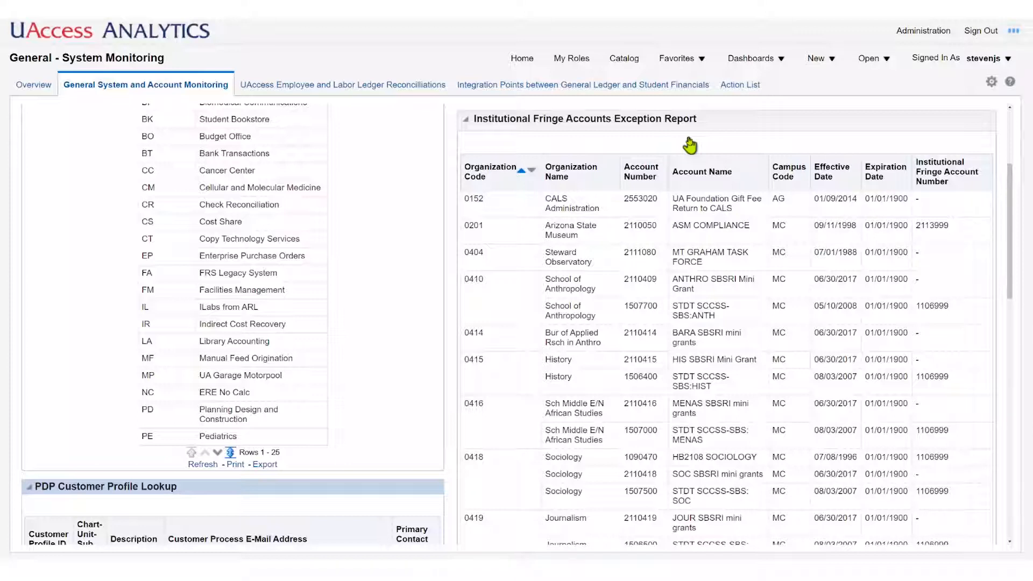
- Clear all sorts in the exception report view
{"action": "right_click", "coordinate": [499, 169]}
{"action": "mouse_move", "coordinate": [503, 171]}
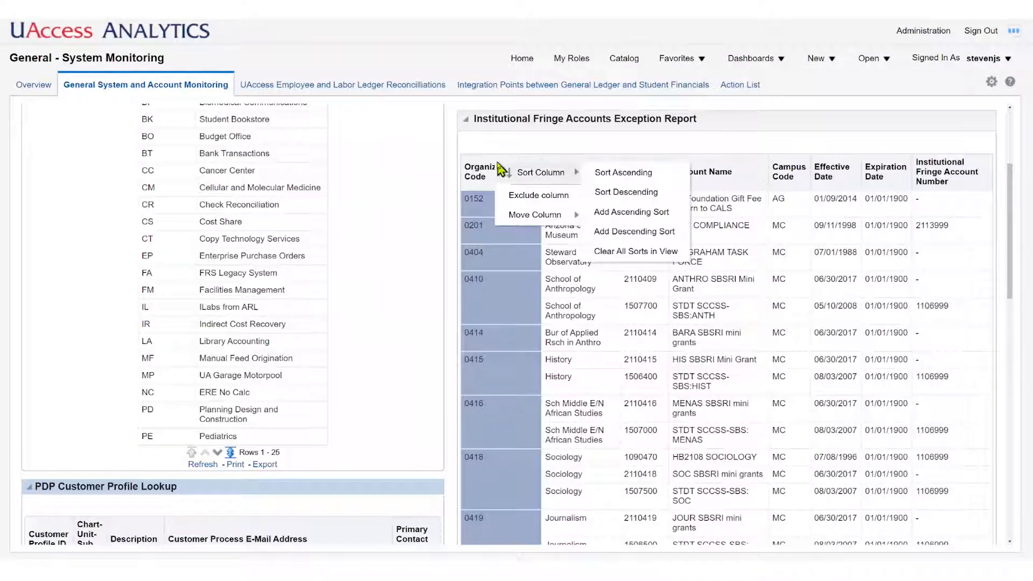
{"action": "left_click", "coordinate": [638, 254]}
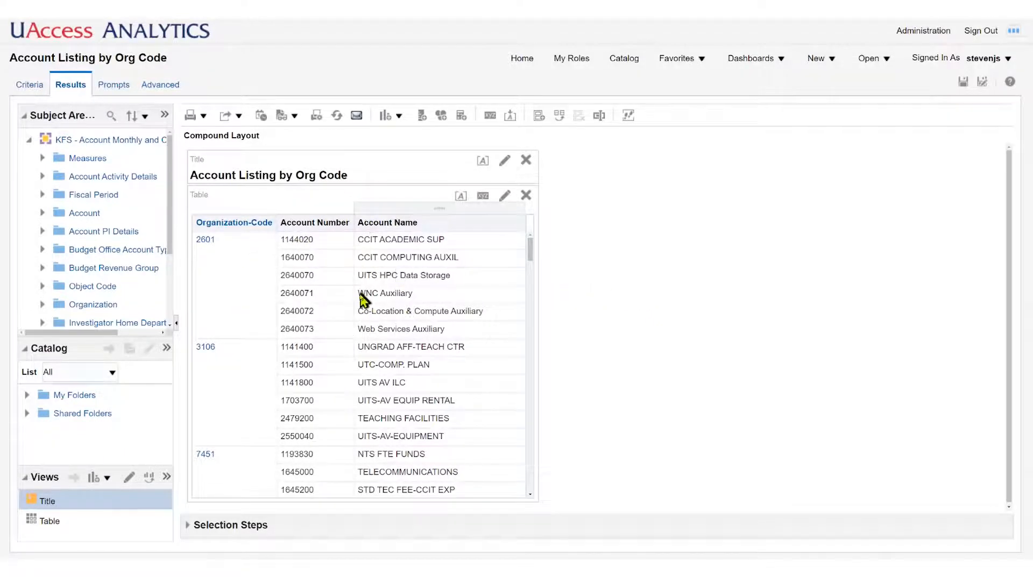
- Check the criteria of the Account Listing by Org Code analysis, and sort its results ascending by Account Number and then Account Name
{"action": "left_click", "coordinate": [28, 85]}
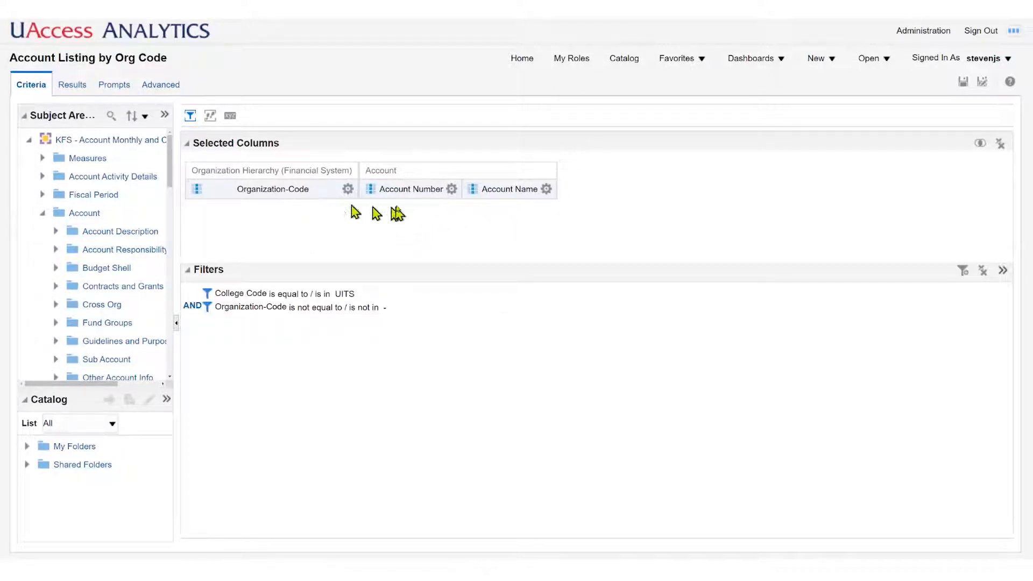
{"action": "left_click", "coordinate": [71, 84]}
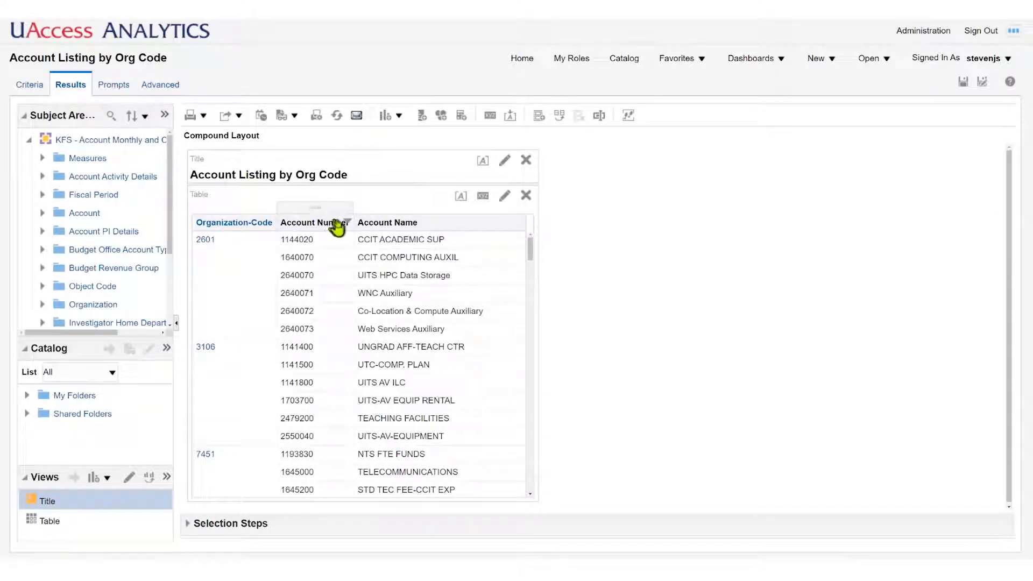
{"action": "left_click", "coordinate": [341, 229]}
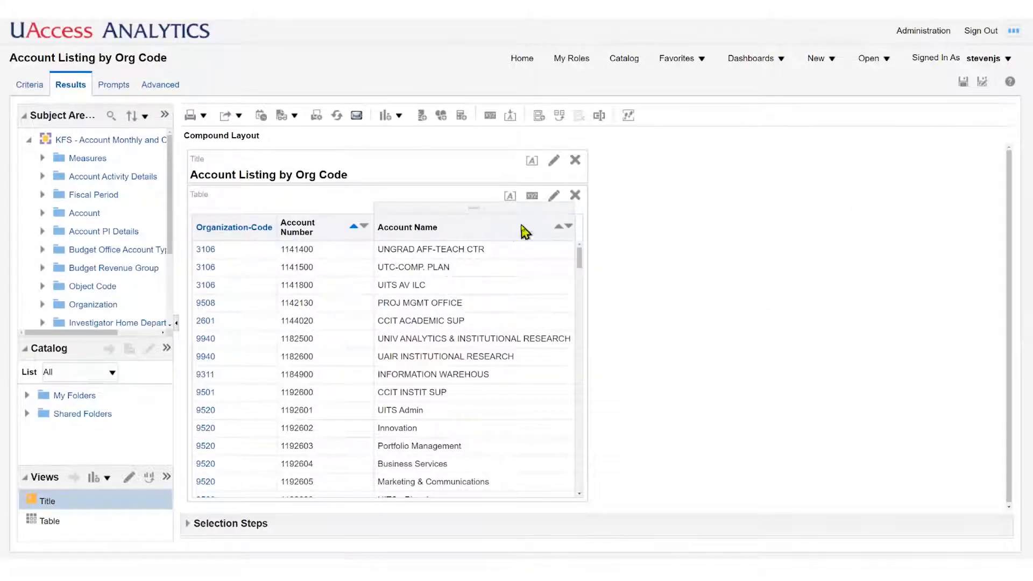
{"action": "left_click", "coordinate": [559, 226]}
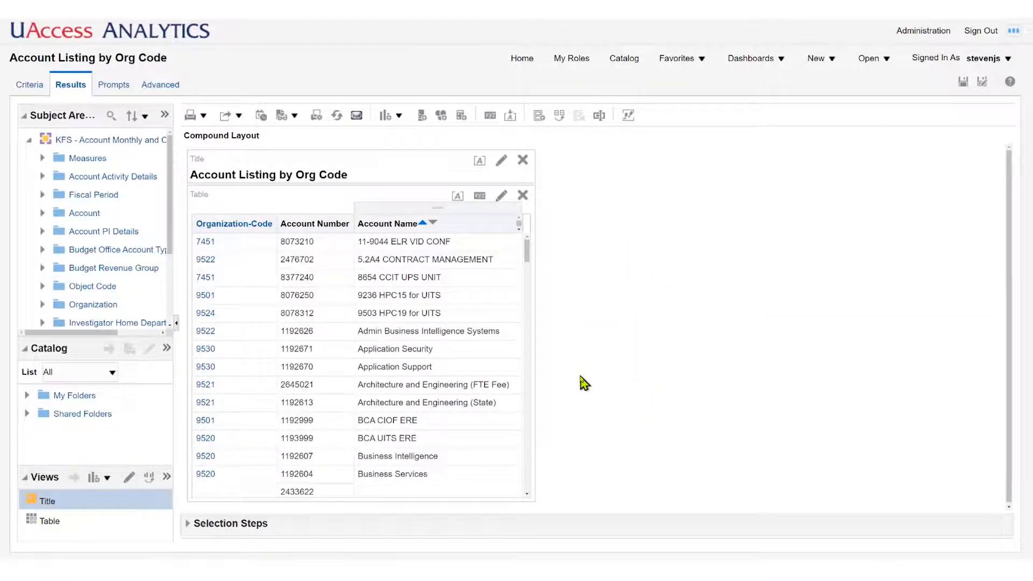
- Clear all sorts in the Account Listing by Org Code results table
{"action": "right_click", "coordinate": [388, 226]}
{"action": "mouse_move", "coordinate": [461, 231]}
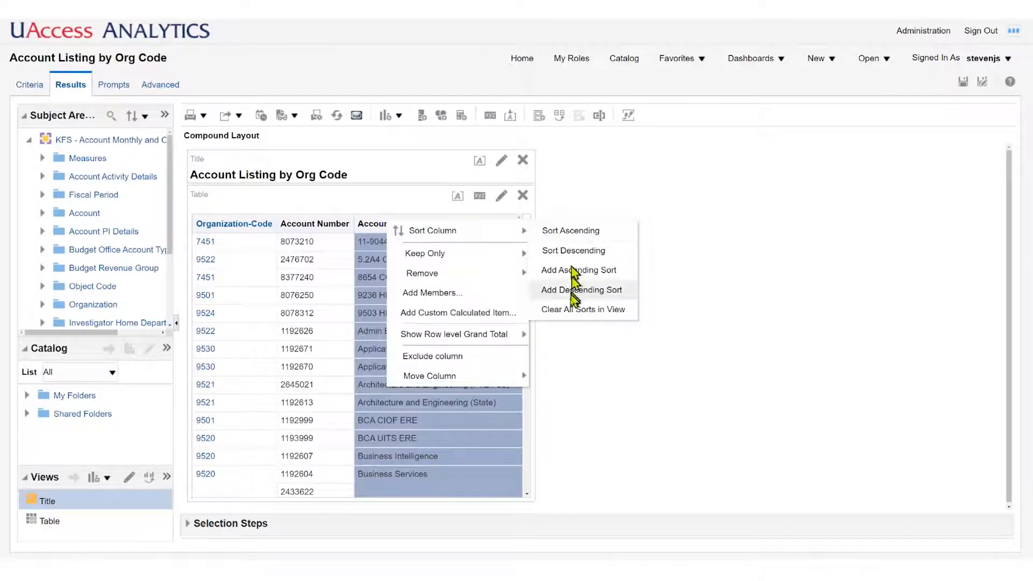
{"action": "left_click", "coordinate": [574, 311]}
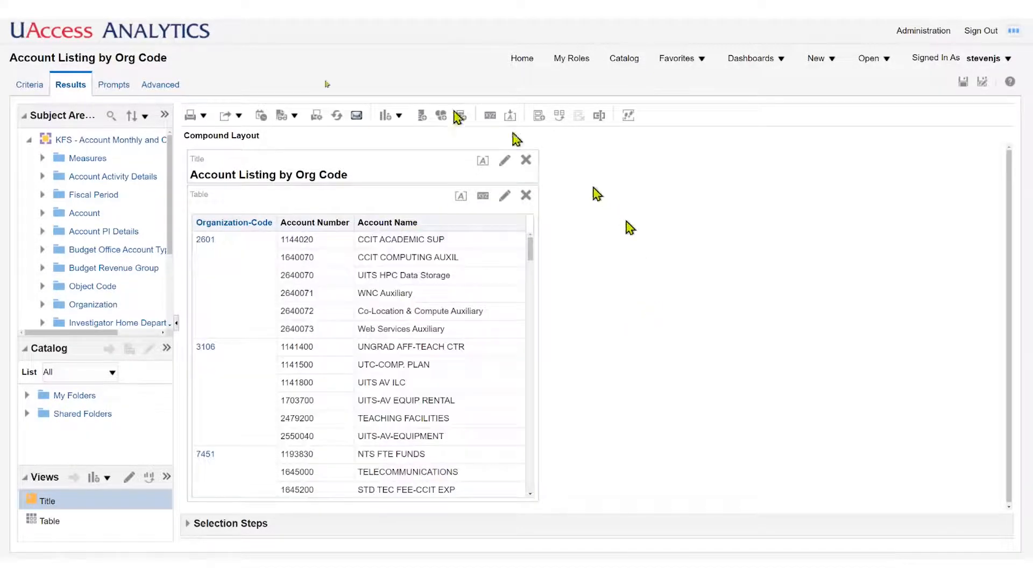
- Set an ascending sort on Account Number in the analysis criteria, and check the sort options for Organization-Code
{"action": "left_click", "coordinate": [29, 85]}
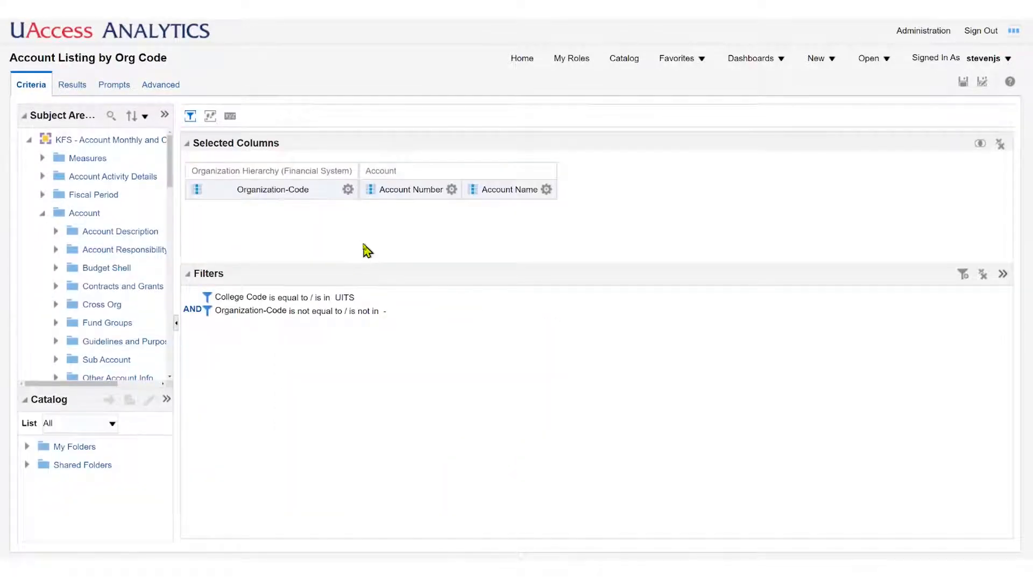
{"action": "left_click", "coordinate": [451, 190]}
{"action": "mouse_move", "coordinate": [466, 214]}
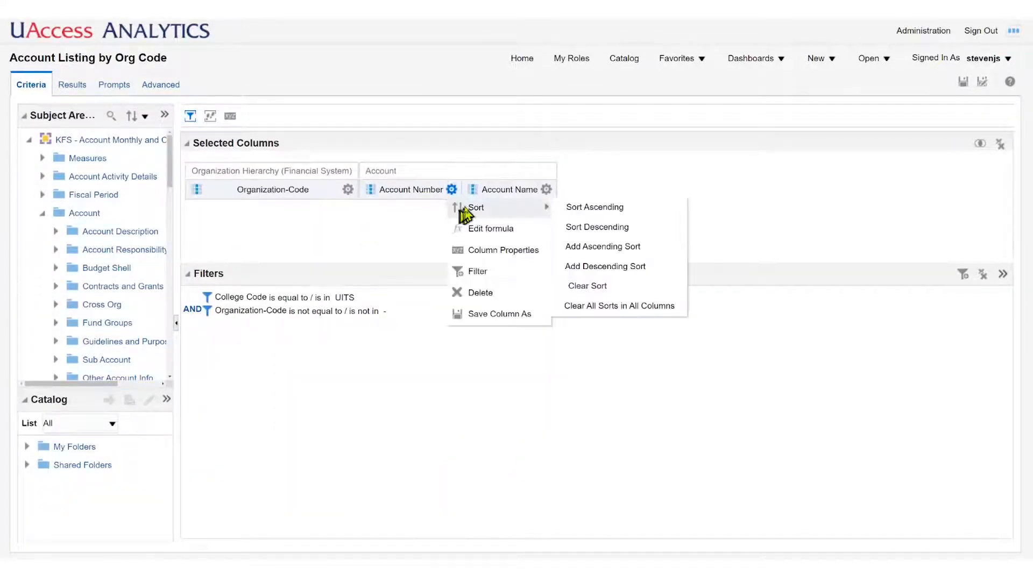
{"action": "left_click", "coordinate": [590, 214]}
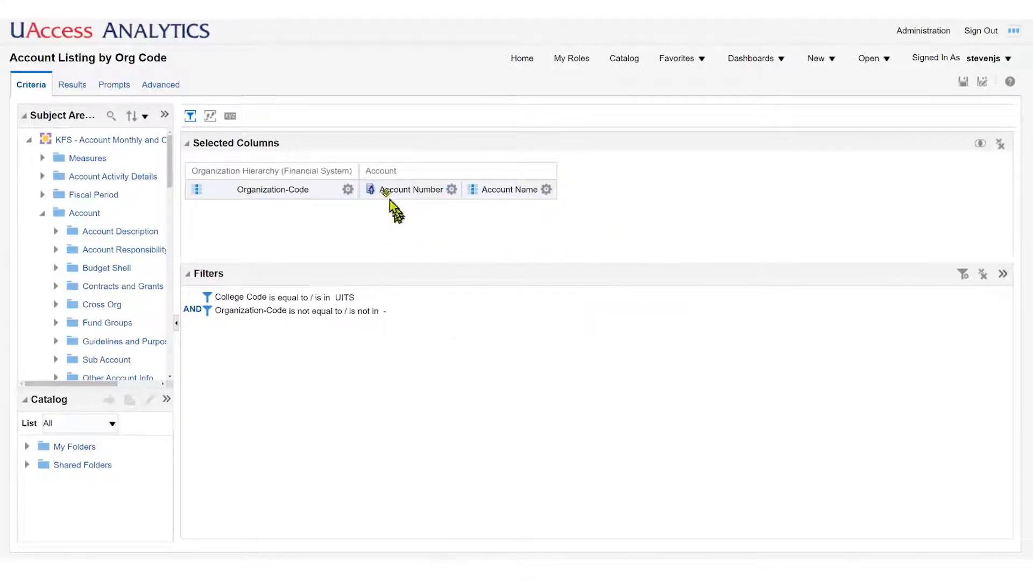
{"action": "left_click", "coordinate": [348, 189]}
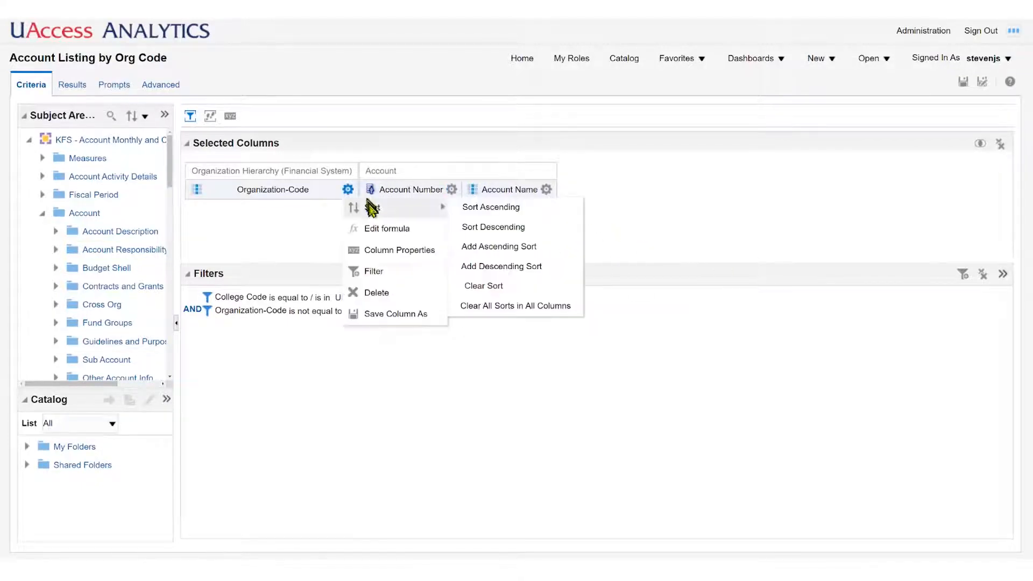
{"action": "left_click", "coordinate": [775, 224]}
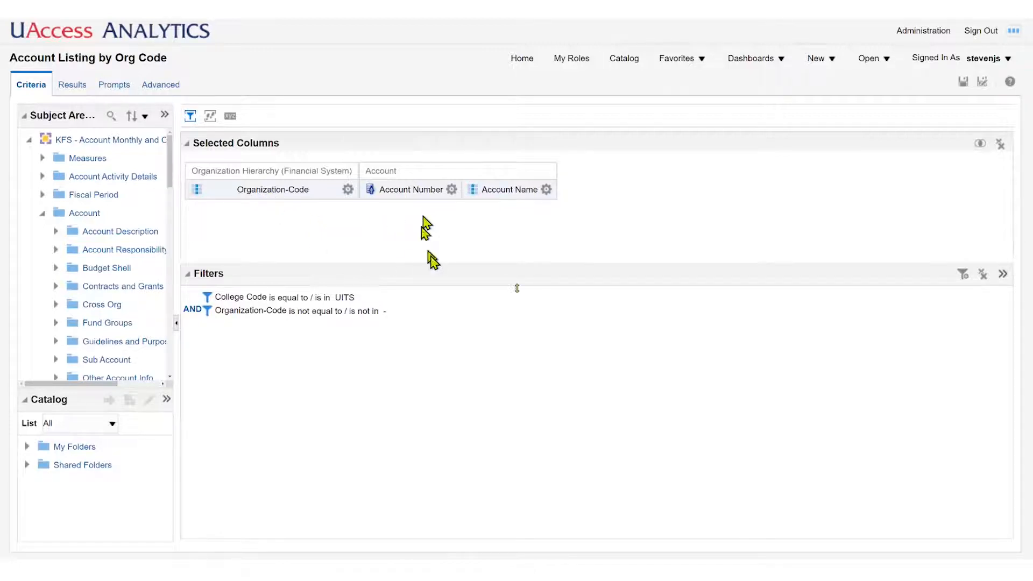
- Display the analysis results and look through the rows ordered by the criteria sort
{"action": "left_click", "coordinate": [73, 86]}
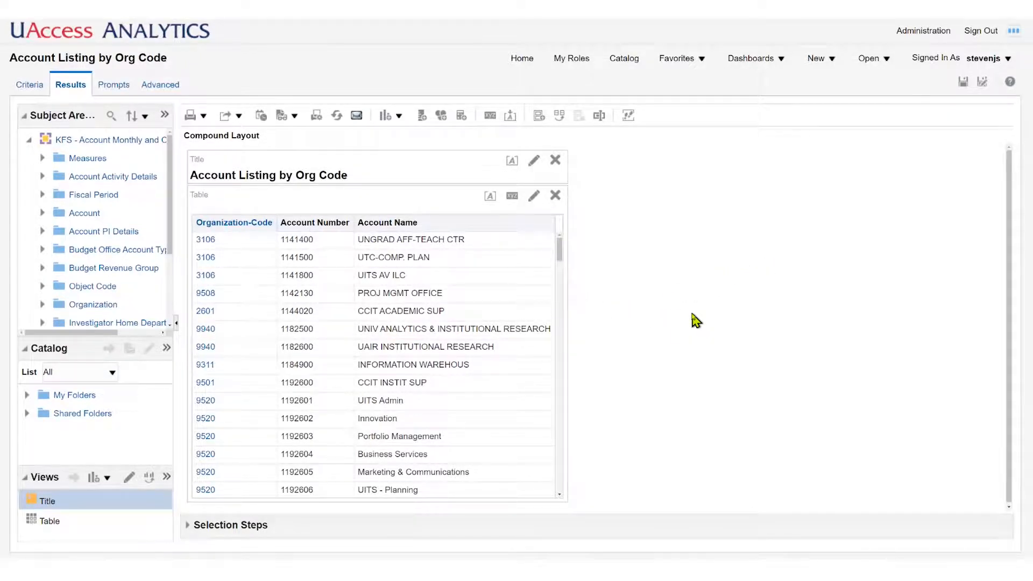
{"action": "scroll", "coordinate": [321, 406], "scroll_direction": "down", "scroll_amount": 1}
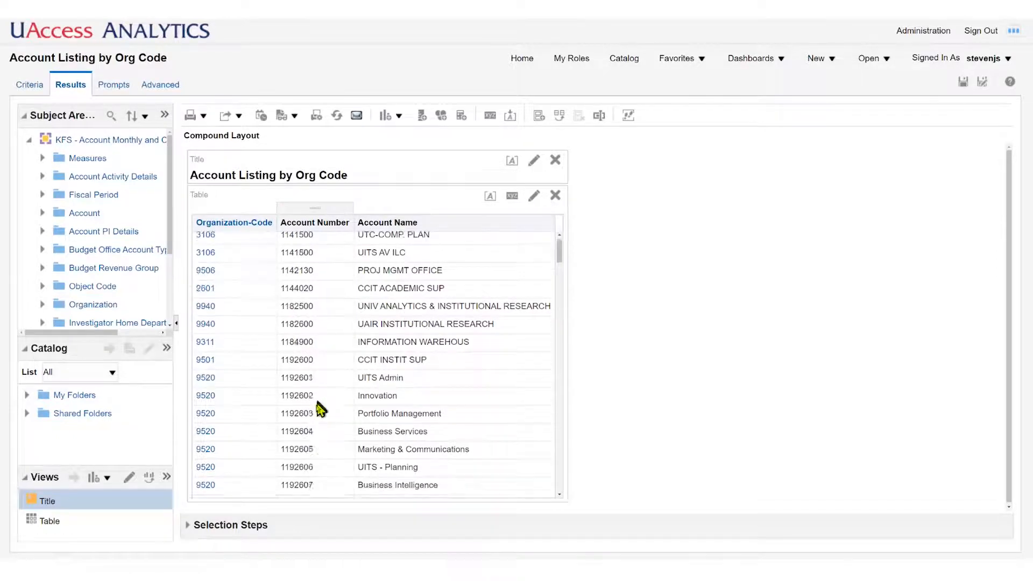
{"action": "scroll", "coordinate": [322, 410], "scroll_direction": "up", "scroll_amount": 2}
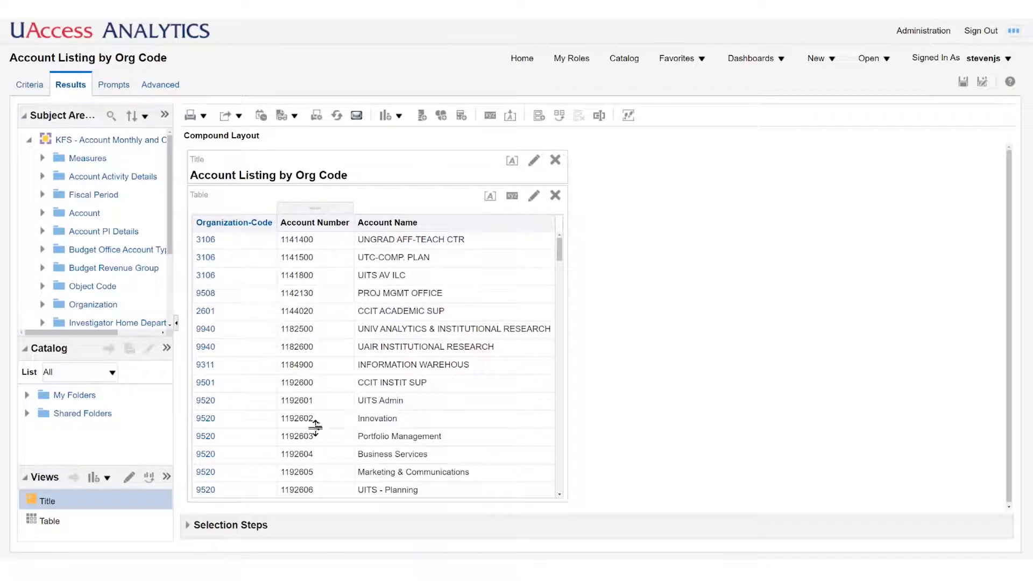
- Sort the results table ascending by Organization-Code, and clear all sorts in the view to compare the row order
{"action": "left_click", "coordinate": [270, 222]}
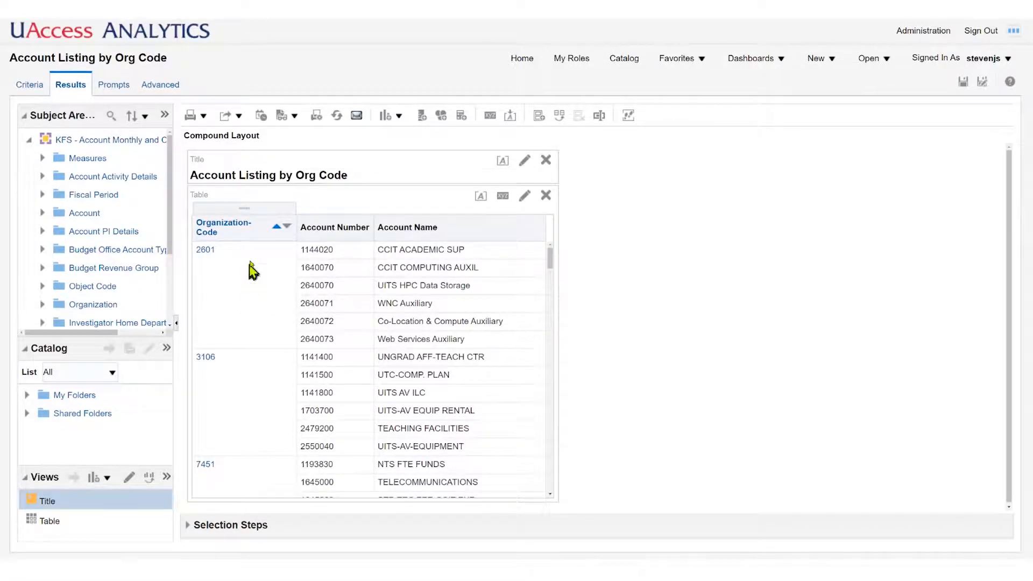
{"action": "right_click", "coordinate": [255, 230]}
{"action": "mouse_move", "coordinate": [286, 233]}
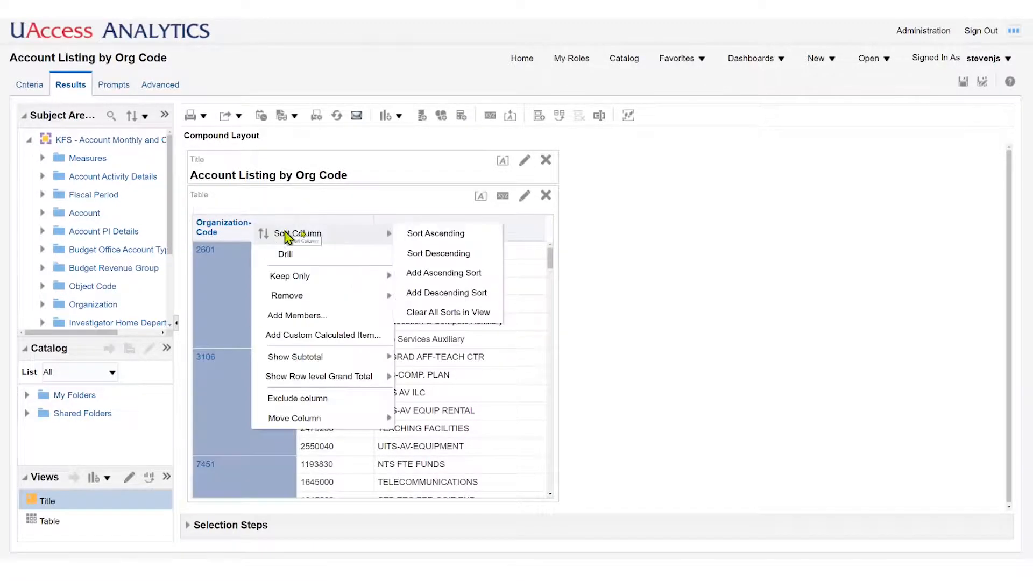
{"action": "left_click", "coordinate": [466, 313]}
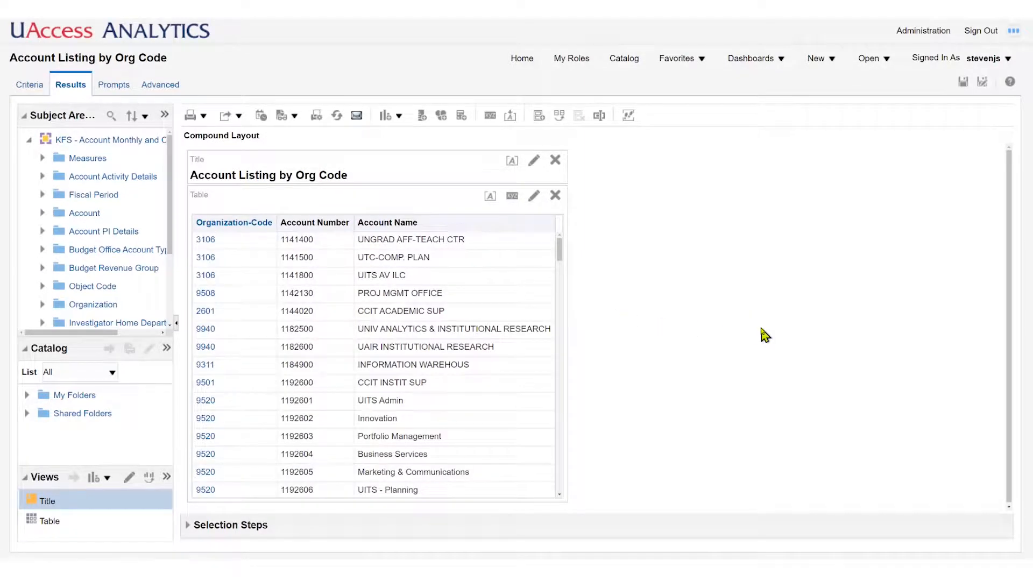
{"action": "scroll", "coordinate": [366, 339], "scroll_direction": "down", "scroll_amount": 3}
{"action": "scroll", "coordinate": [358, 347], "scroll_direction": "up", "scroll_amount": 3}
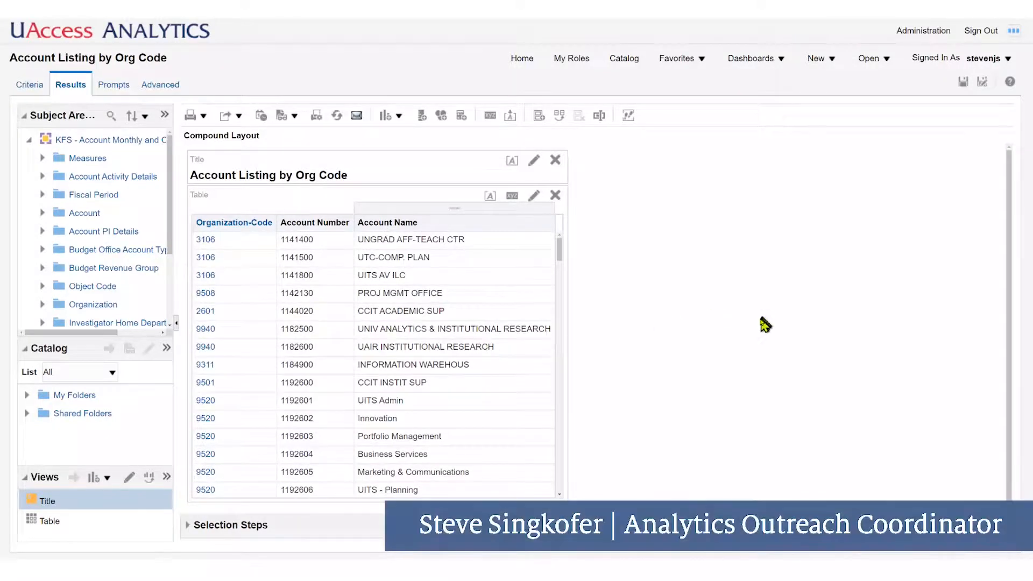